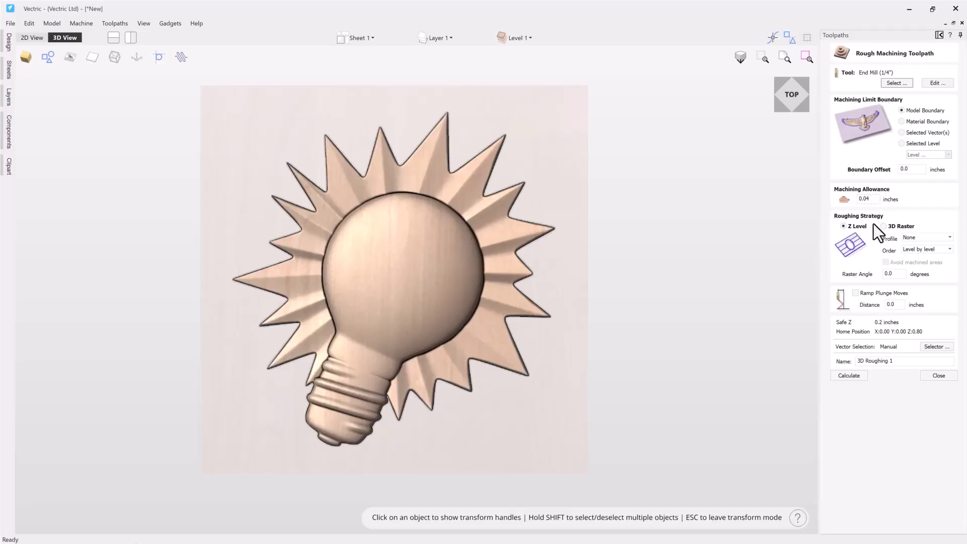
- Calculate the 3D roughing toolpath with the Z Level strategy, simulate the visible toolpaths on the block, and reset the preview
left_click(858, 377)
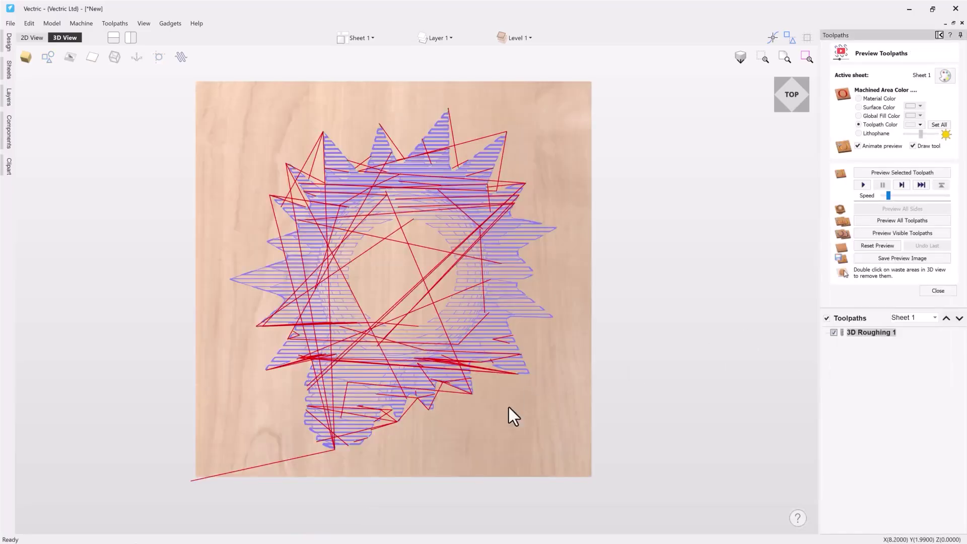
left_click_drag(509, 407, 478, 303)
left_click(890, 233)
left_click(889, 245)
- Recalculate the existing roughing toolpath with the 3D Raster strategy and simulate the visible toolpaths
left_click(935, 291)
double_click(874, 228)
left_click(888, 225)
left_click(849, 375)
left_click(881, 232)
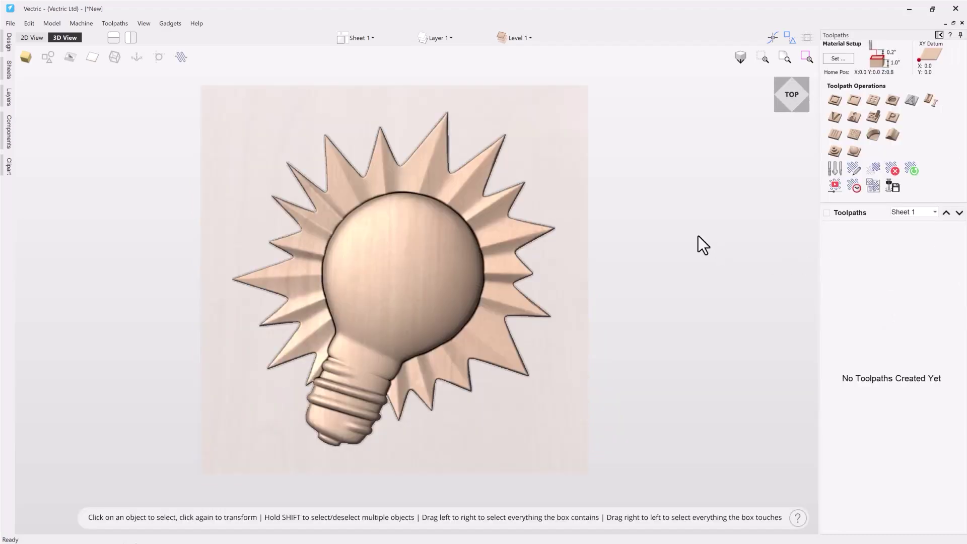
- Start a new Rough Machining toolpath using the 1/4" End Mill
left_click(837, 154)
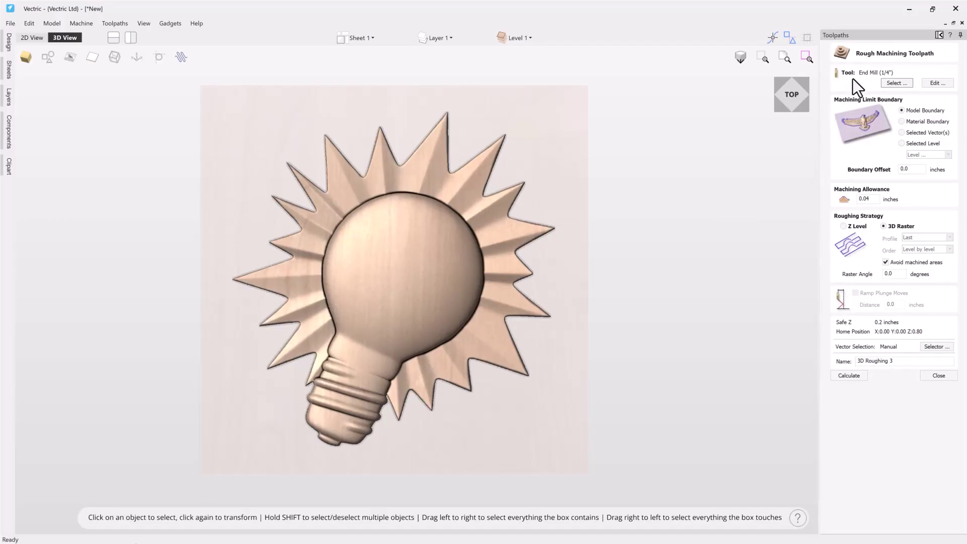
left_click(894, 82)
left_click(624, 418)
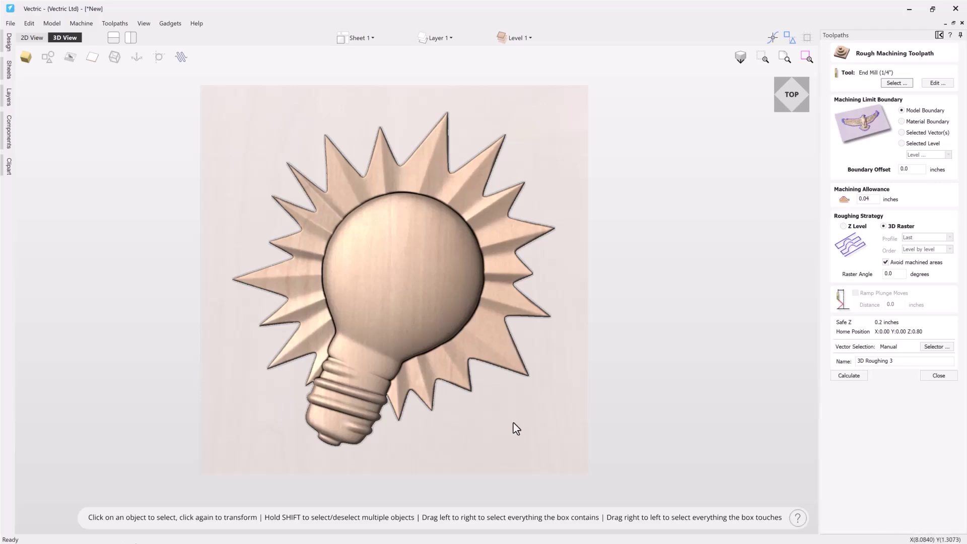
- Try the Material Boundary and Selected Vector(s) machining limits, showing the vectors to pick one and hiding them again
left_click(929, 126)
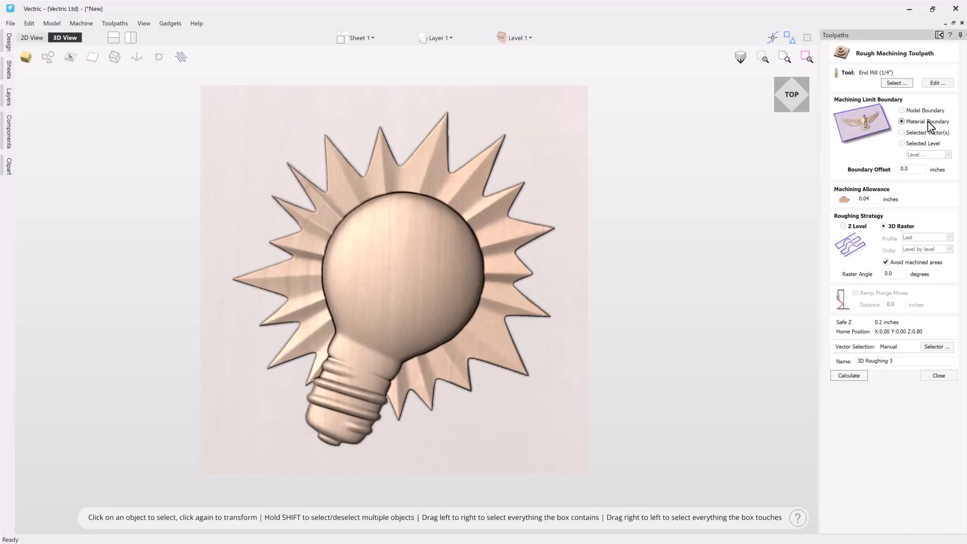
left_click(924, 134)
left_click(48, 58)
left_click(328, 187)
left_click(47, 57)
- Try the Selected Level machining limit, check its level choices, and return the limit to Model Boundary
left_click(901, 144)
left_click(948, 155)
left_click(871, 156)
left_click(900, 111)
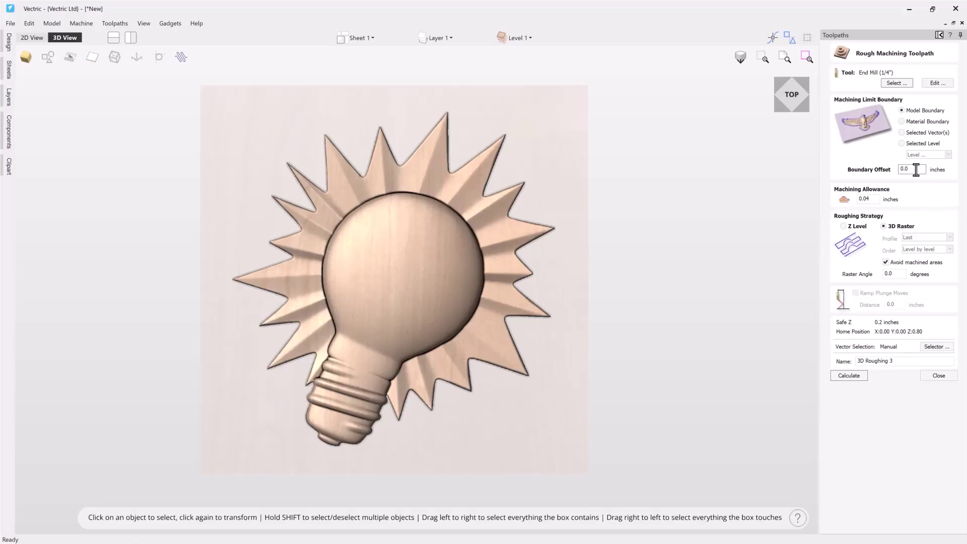
- Set the roughing strategy to Z Level, try another profile option, and set the profile to Last
left_click(843, 226)
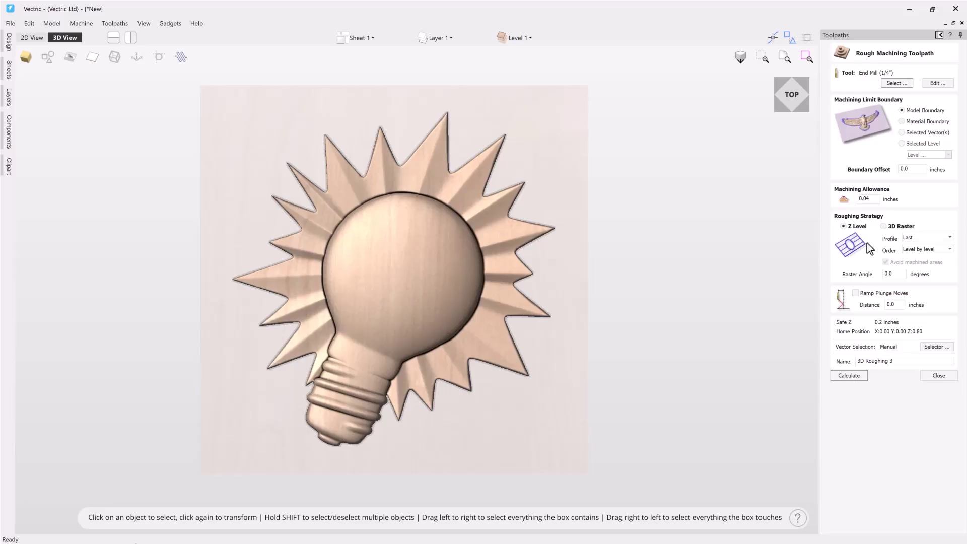
left_click(944, 238)
left_click(920, 258)
left_click(950, 238)
left_click(928, 252)
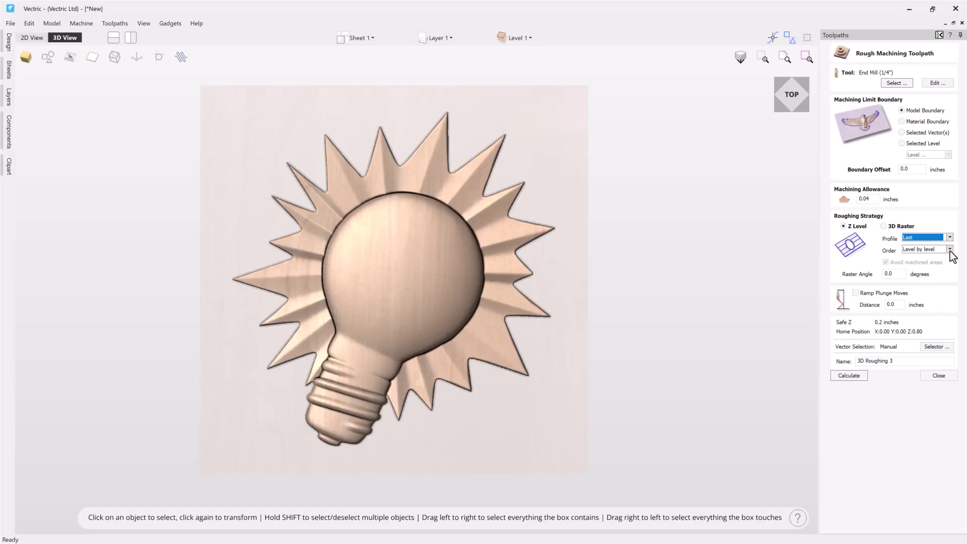
- Try another machining order for the Z Level strategy and return it to Level by level
left_click(949, 250)
left_click(939, 264)
left_click(949, 250)
left_click(932, 257)
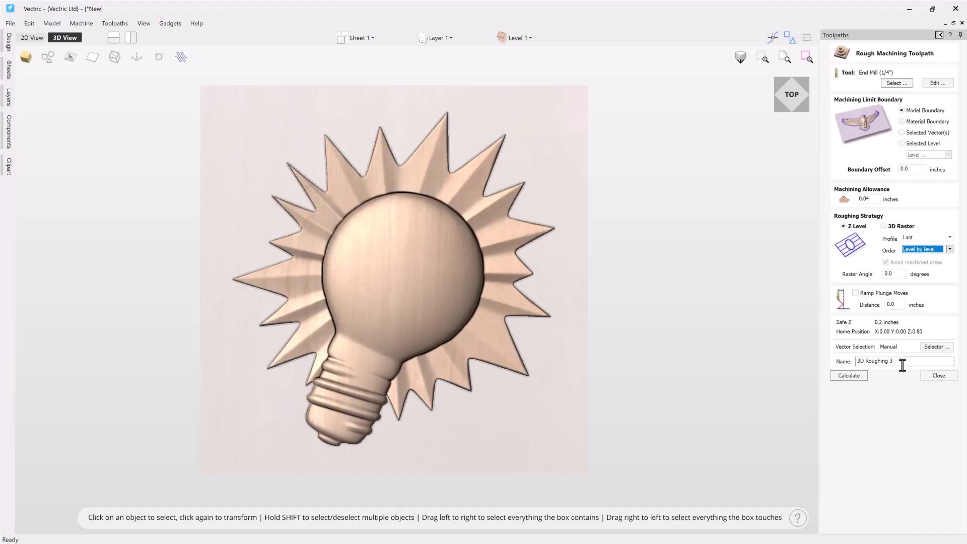
- Calculate the 3D Roughing 3 toolpath, simulate the visible toolpaths on the block, and reset the preview
left_click(846, 377)
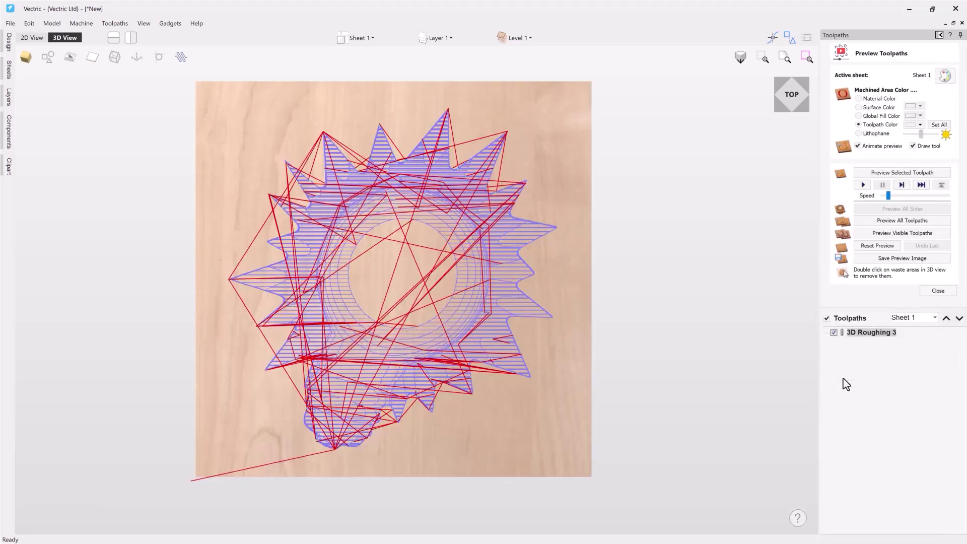
left_click_drag(379, 439, 423, 416)
left_click(937, 232)
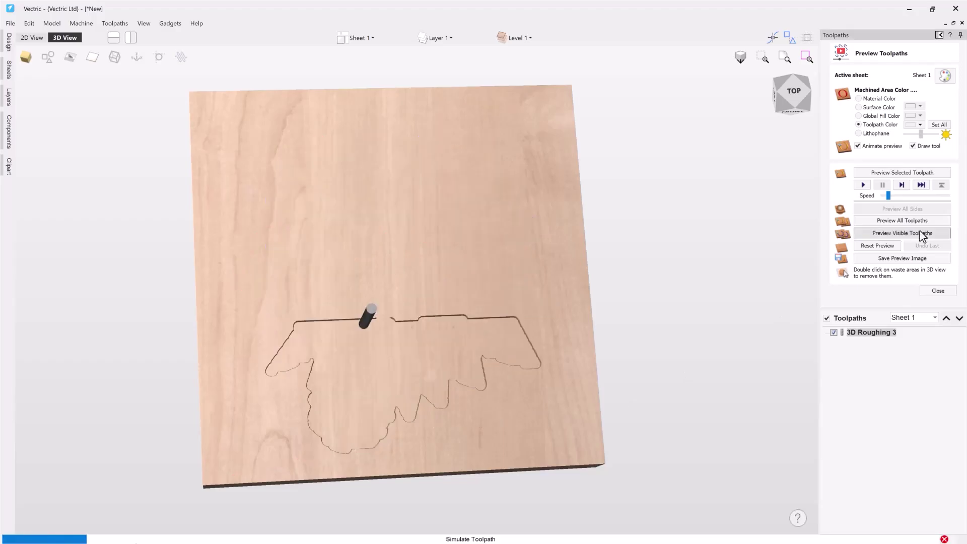
left_click_drag(505, 419, 589, 343)
left_click(886, 246)
- Edit the 3D Roughing 3 toolpath to use the 3D Raster strategy with machined areas avoided, and recalculate it
left_click(944, 292)
double_click(854, 227)
left_click(883, 226)
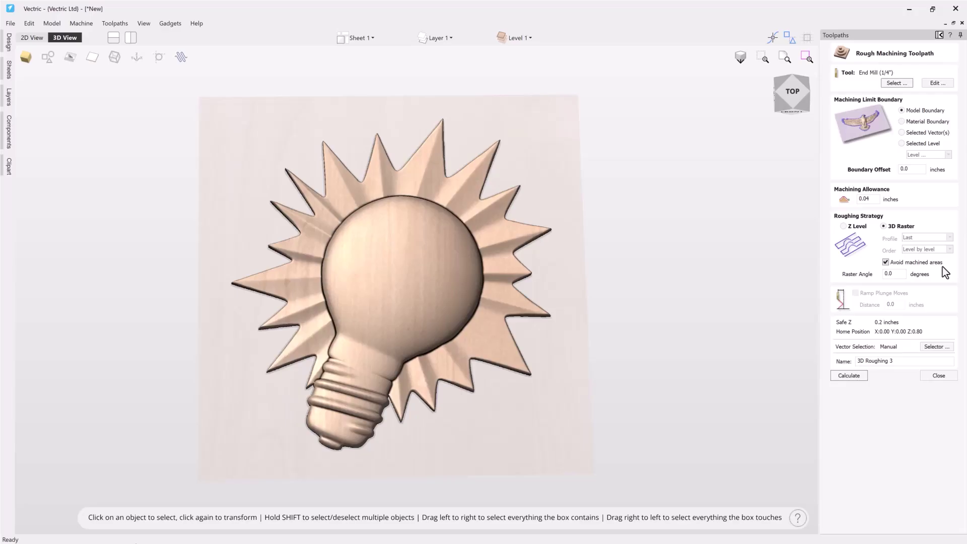
left_click(849, 376)
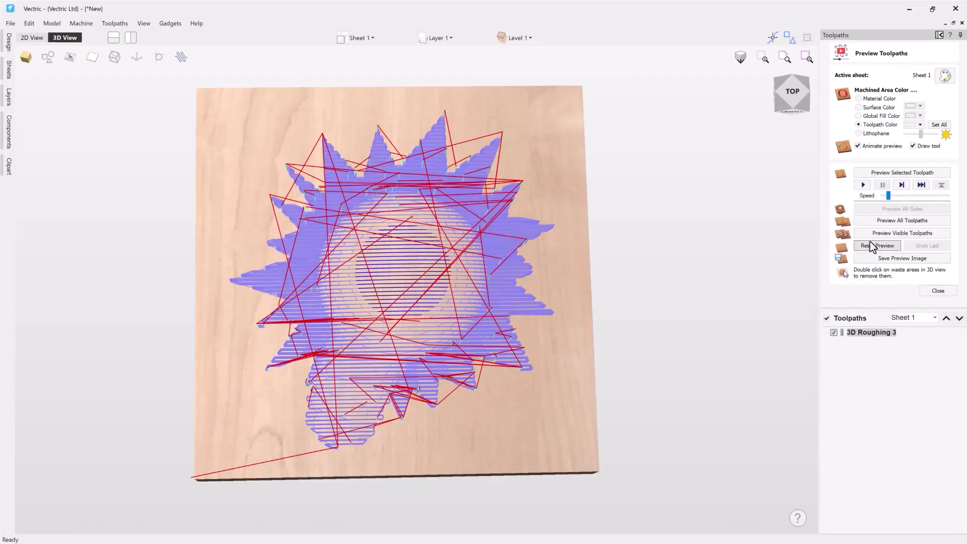
- Simulate the 3D Raster roughing toolpath and examine the roughed light bulb surface from several angles
left_click(868, 235)
left_click_drag(427, 426, 406, 349)
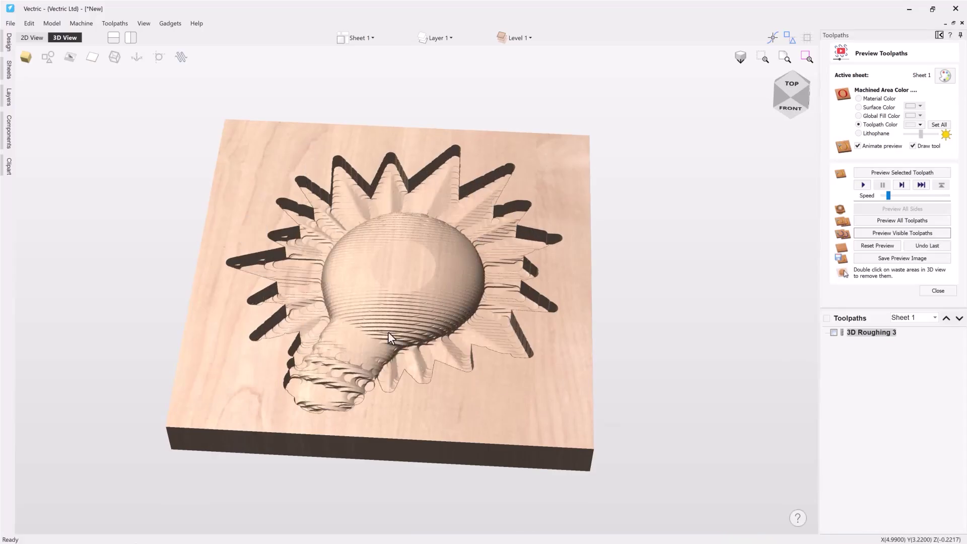
left_click_drag(388, 331, 547, 424)
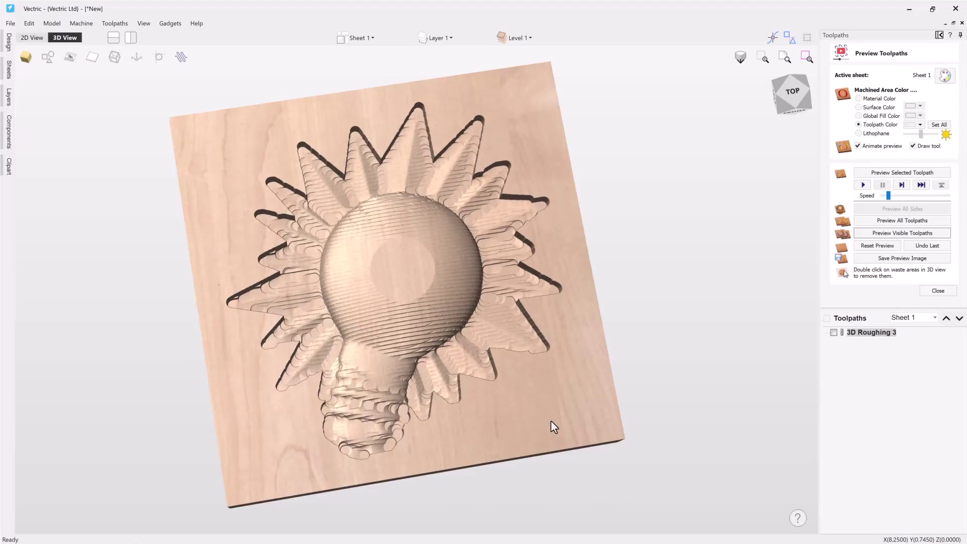